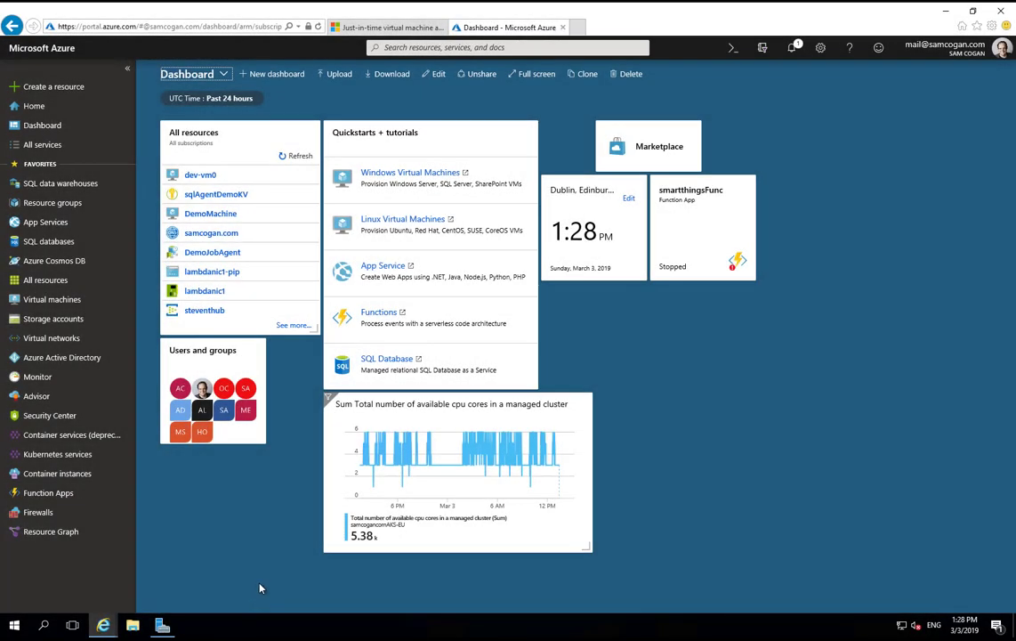
# Start enabling just-in-time VM access on the recommended machine dev-vm0 in Security Center.
pyautogui.click(71, 416)
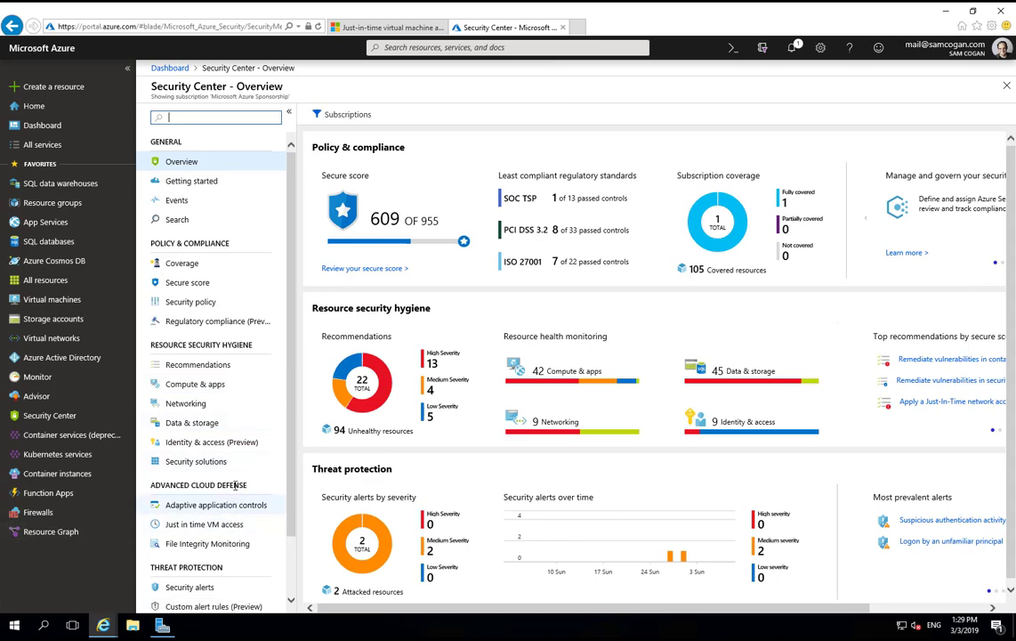
pyautogui.click(202, 527)
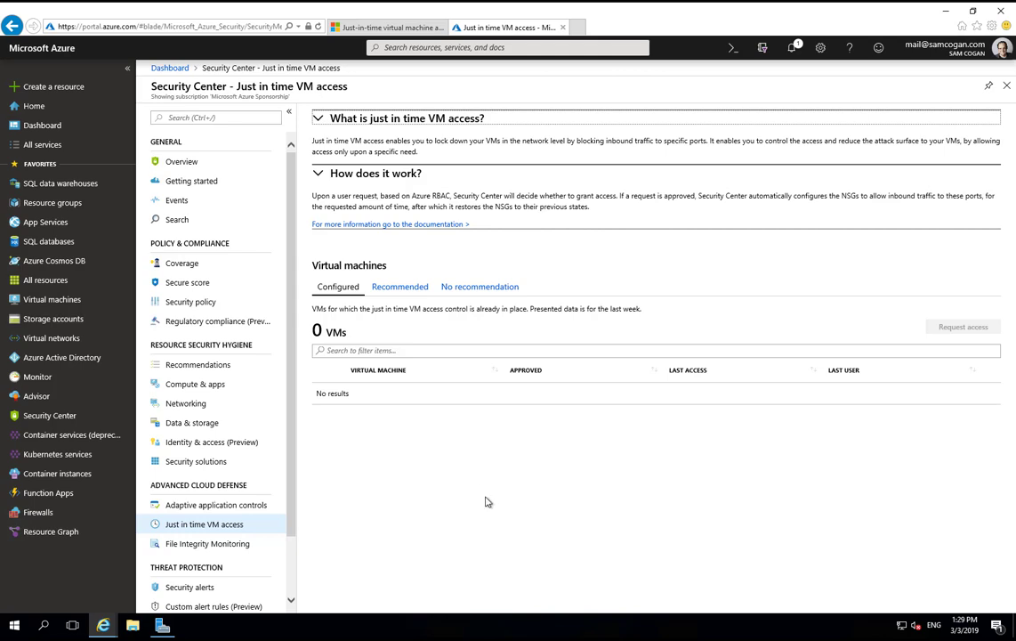
pyautogui.click(399, 286)
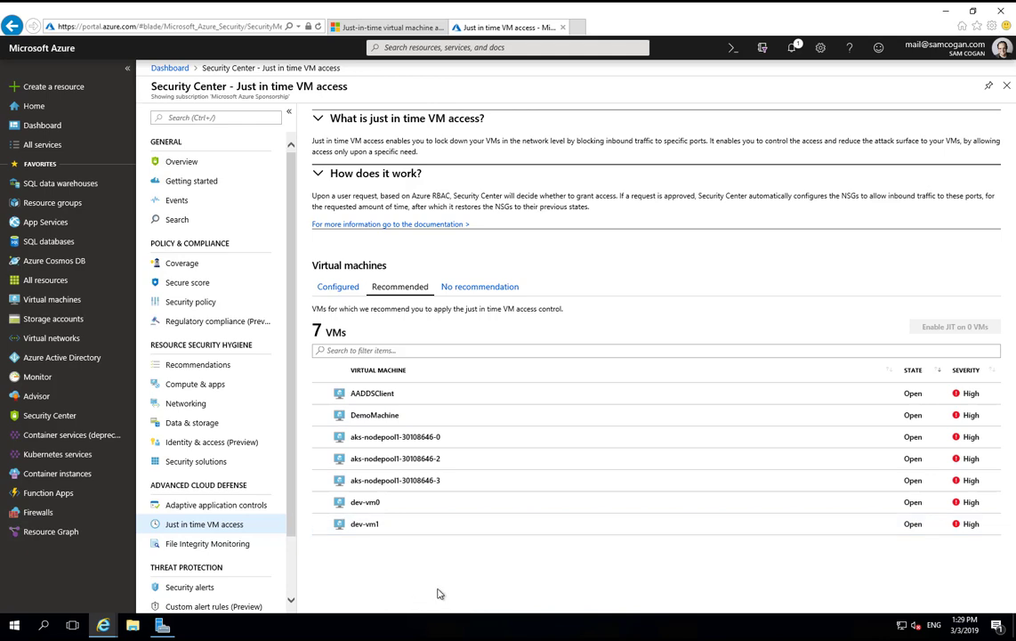
pyautogui.click(322, 503)
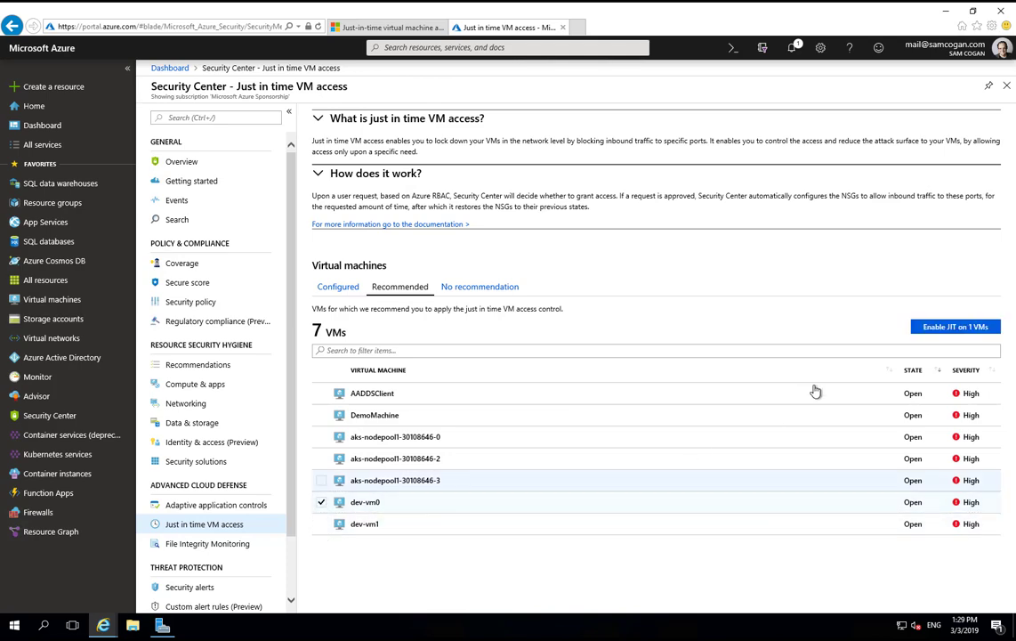
pyautogui.click(957, 328)
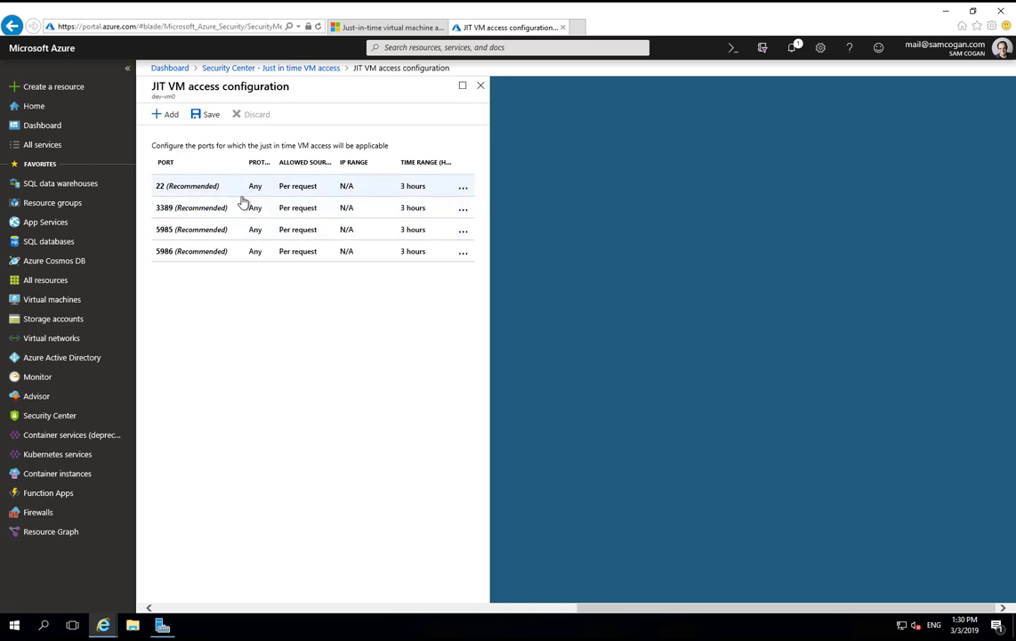
# Delete the port 22 rule from dev-vm0's just-in-time access configuration and save it.
pyautogui.click(463, 186)
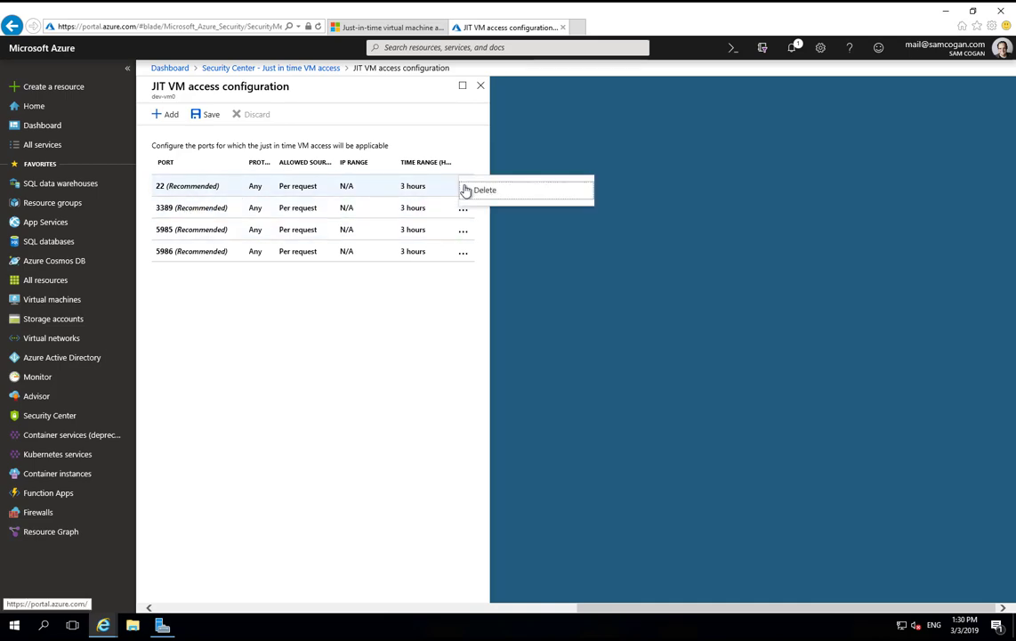
pyautogui.click(484, 191)
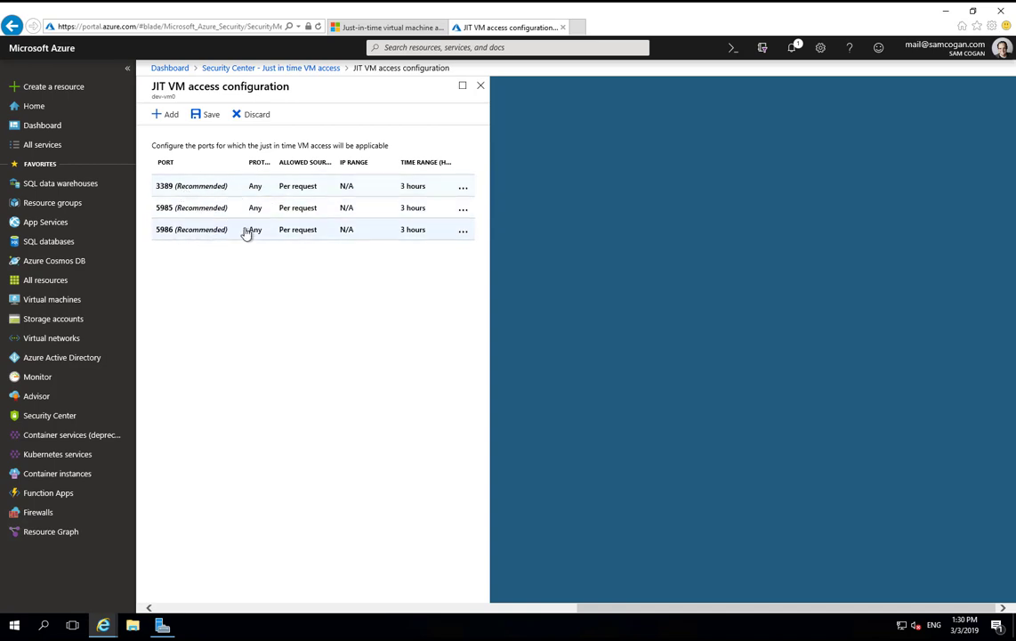
pyautogui.click(207, 117)
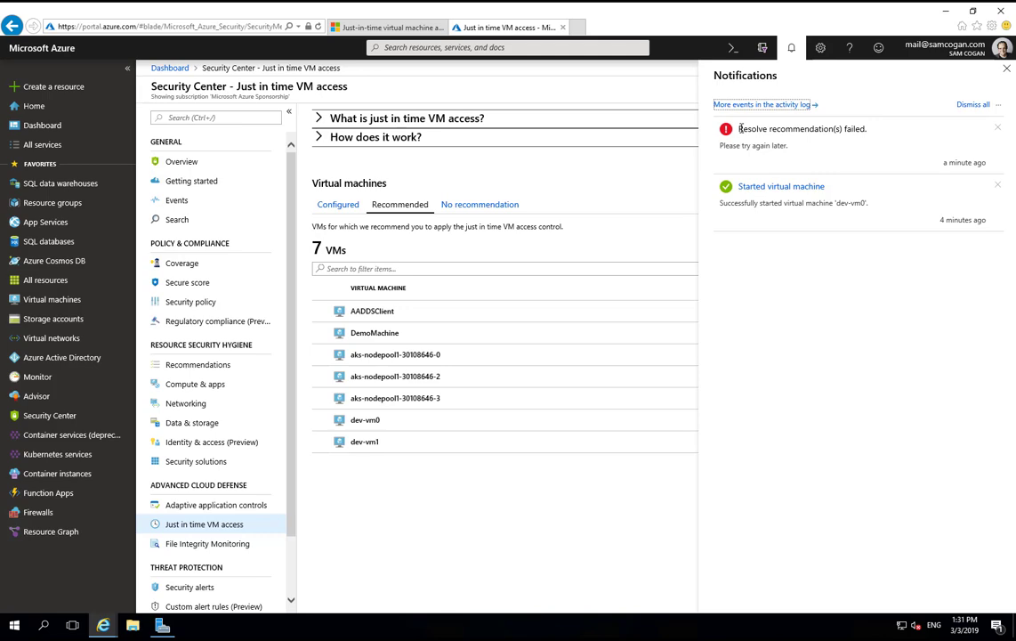
# Check the recommendation notification, close the notifications and view the VMs already configured for just-in-time access.
pyautogui.moveTo(739, 129); pyautogui.dragTo(868, 129)
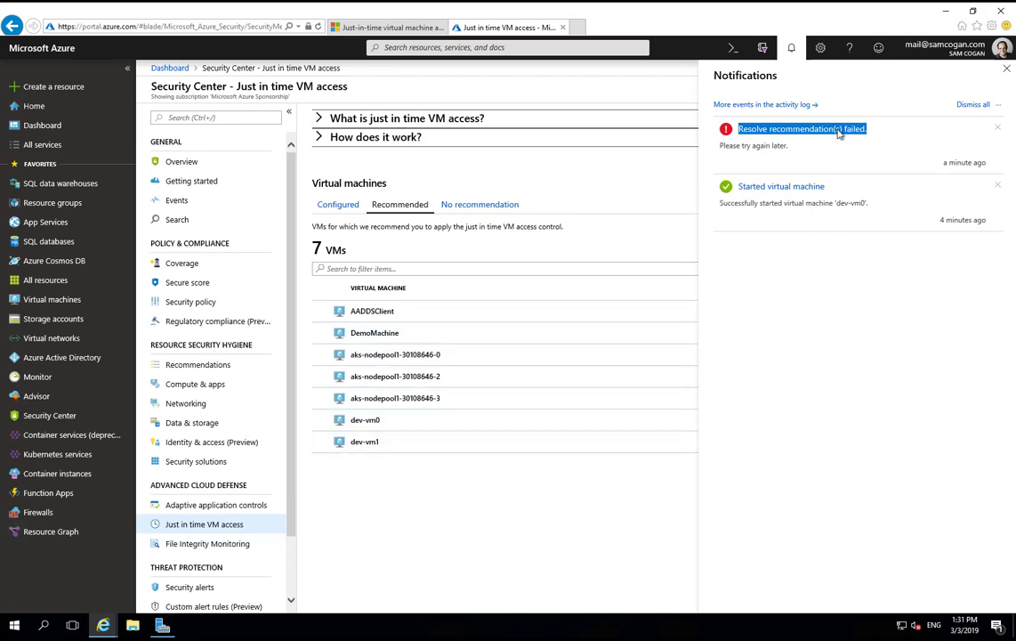
pyautogui.click(1007, 69)
pyautogui.click(354, 212)
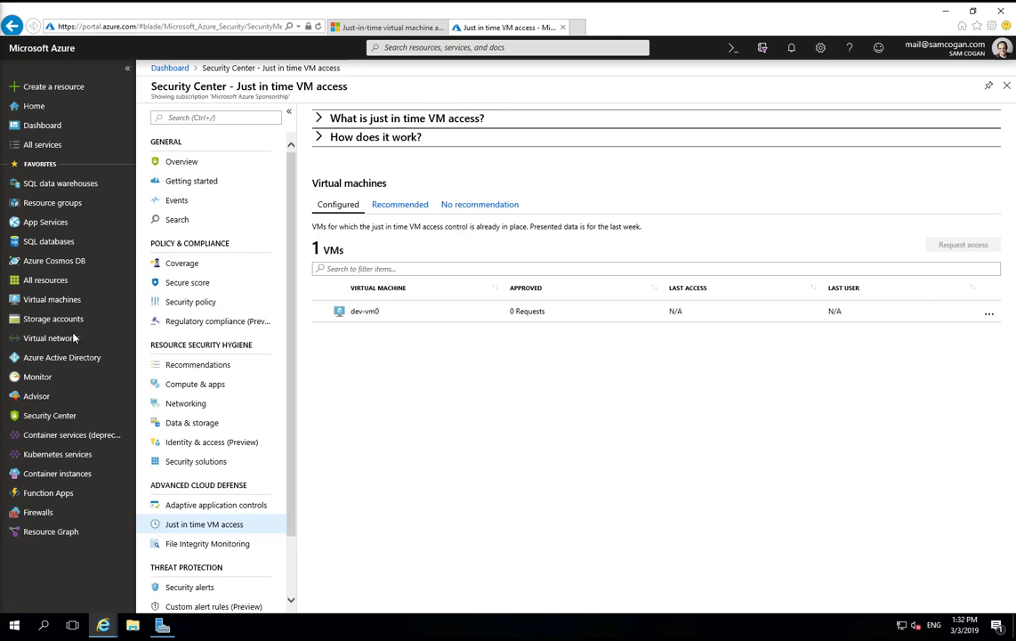
# Review the inbound security rules of private-subnet-nsg in the dev-rg resource group and close it.
pyautogui.click(40, 202)
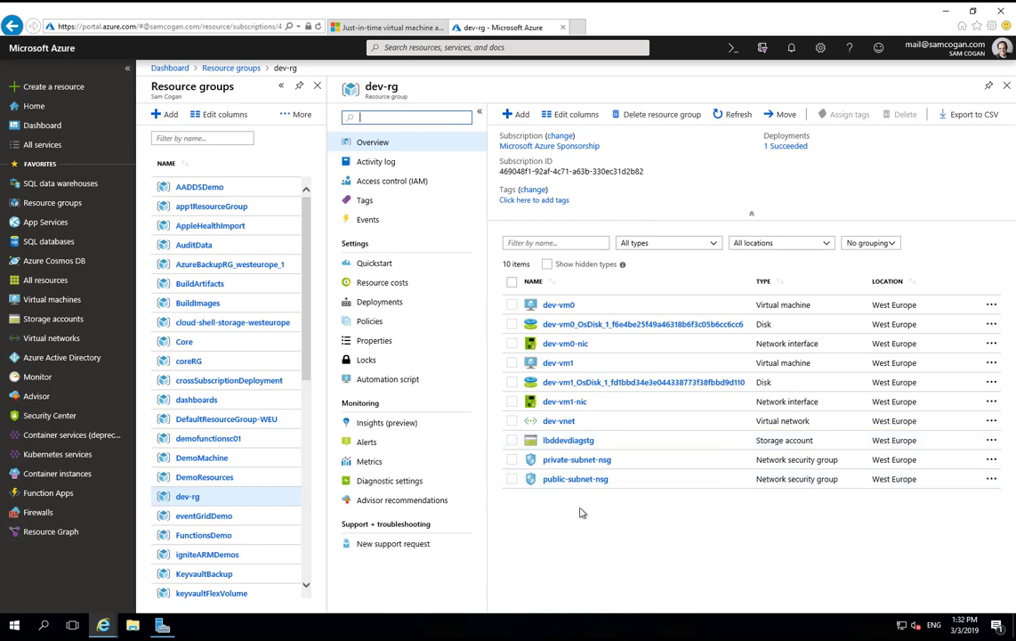
pyautogui.click(573, 463)
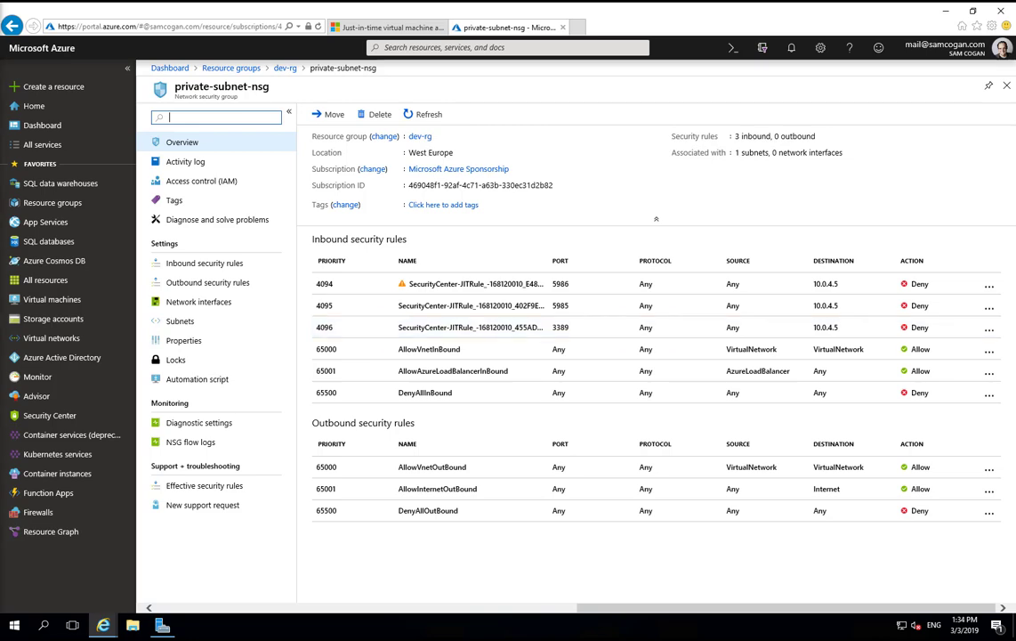
pyautogui.click(1006, 85)
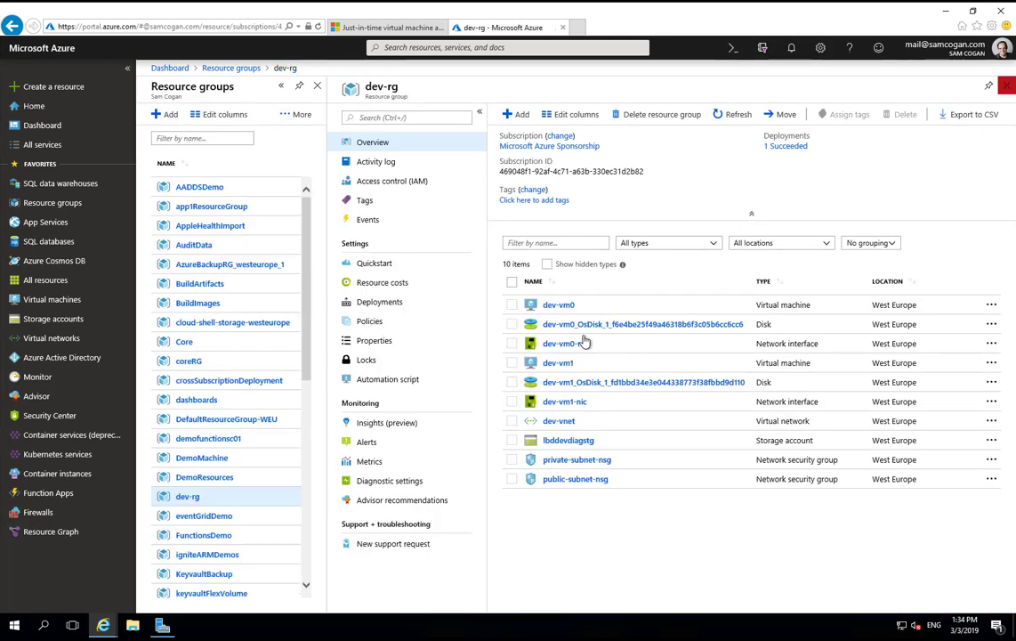
# Request just-in-time RDP access to dev-vm0 using its DNS name on port 3389.
pyautogui.click(559, 304)
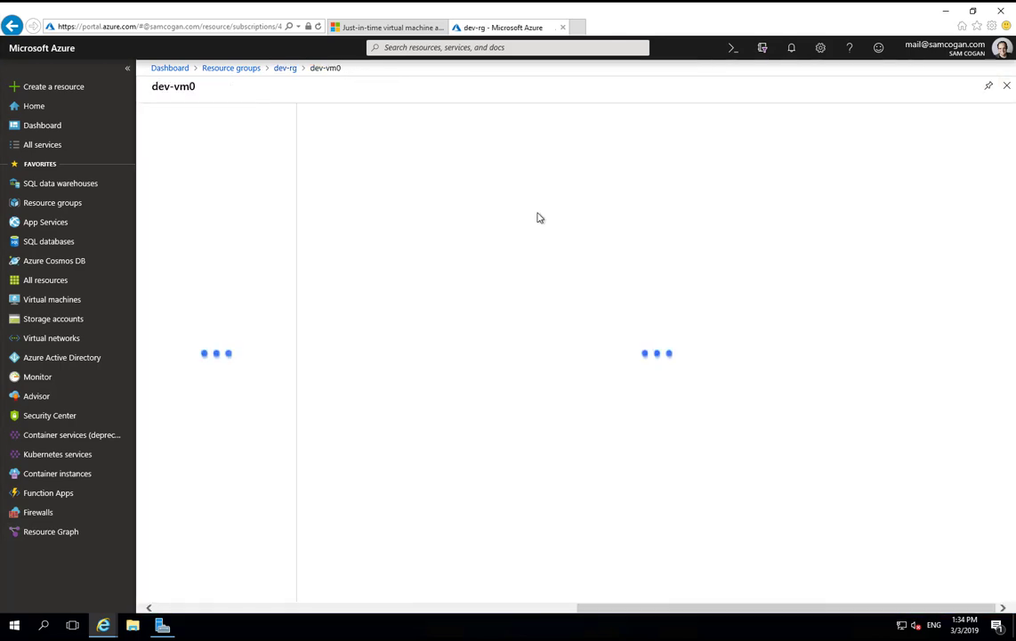
pyautogui.click(335, 116)
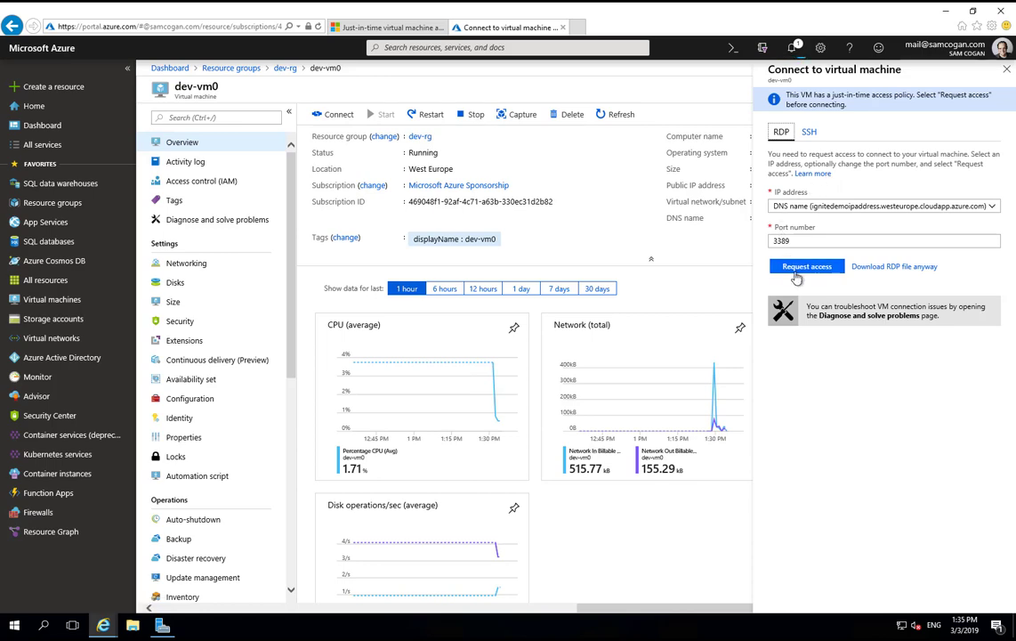
pyautogui.click(842, 210)
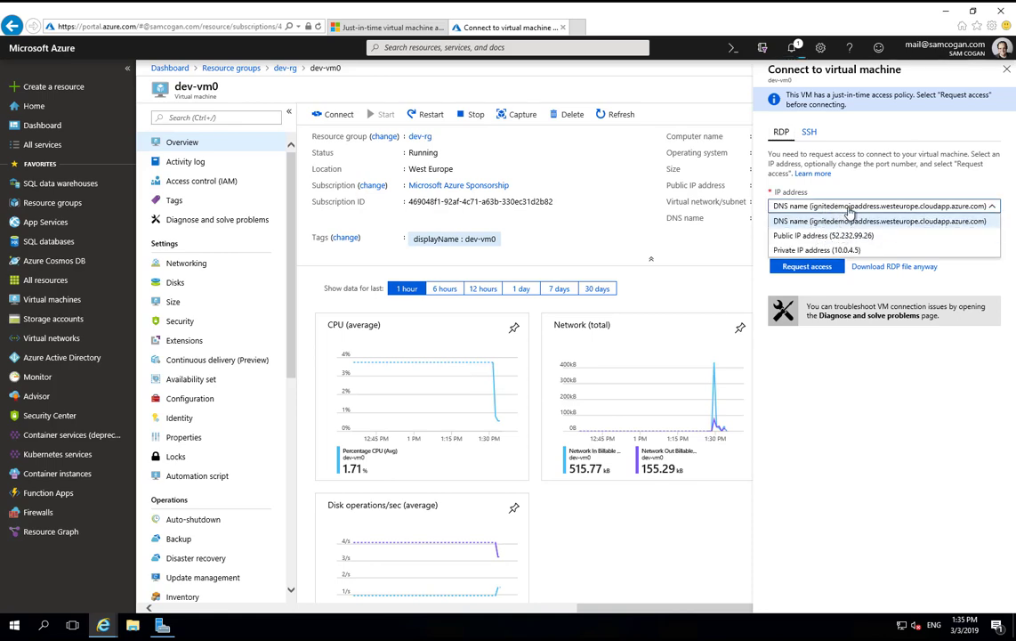
pyautogui.click(827, 219)
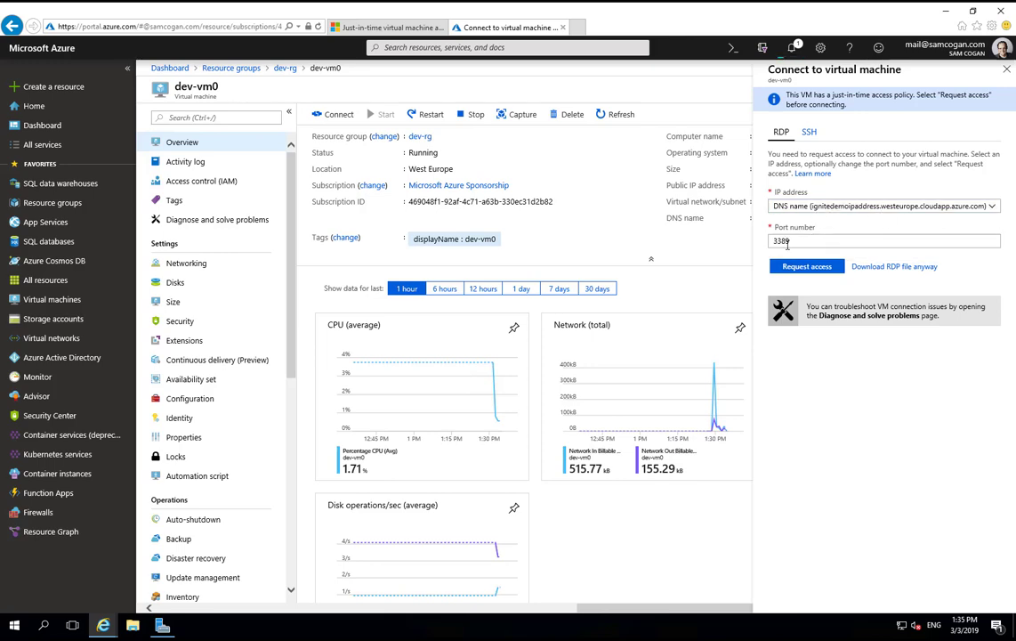
pyautogui.click(806, 267)
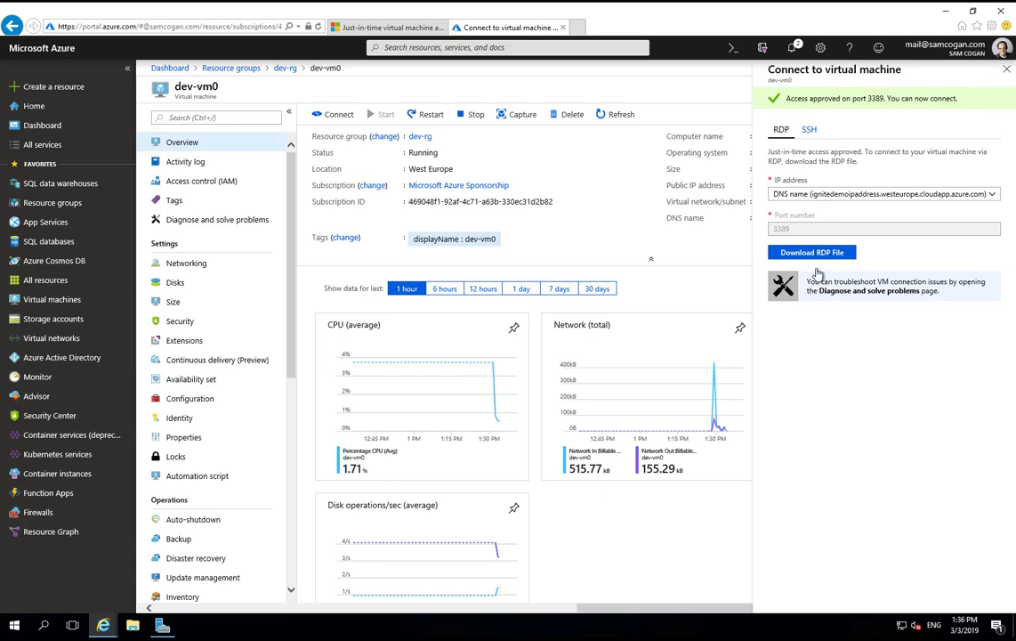
# Open dev-vm0's RDP file and connect as demoadmin with the account password, accepting the untrusted certificate.
pyautogui.click(821, 255)
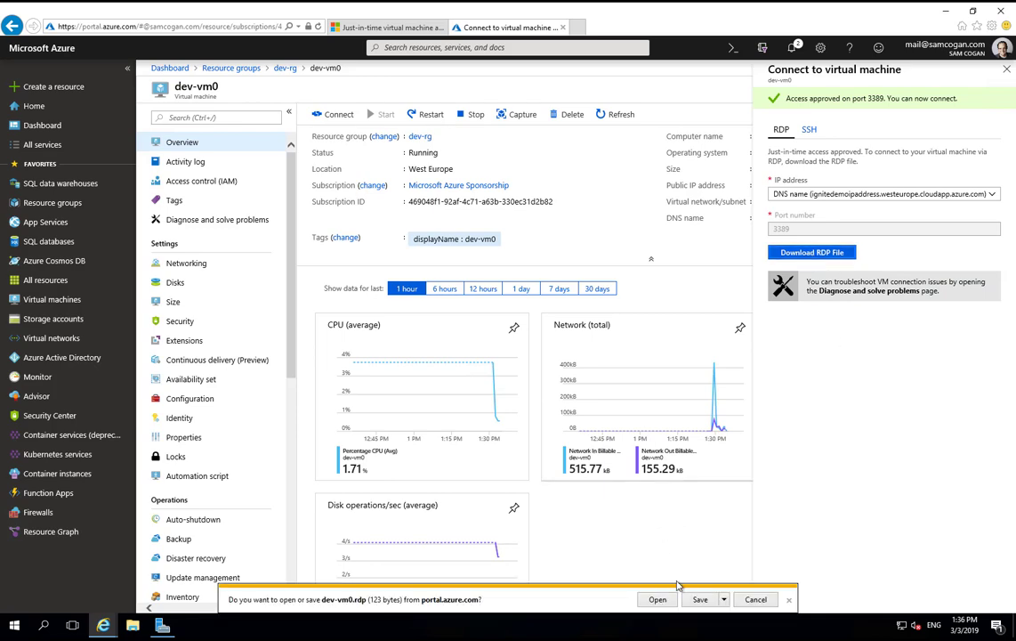
pyautogui.click(658, 599)
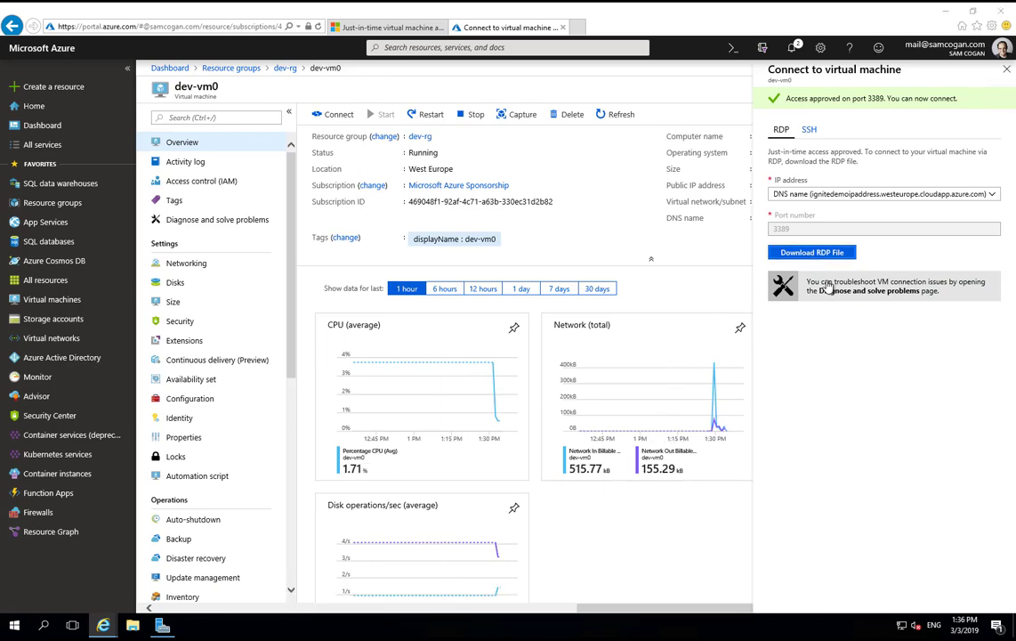
pyautogui.click(519, 341)
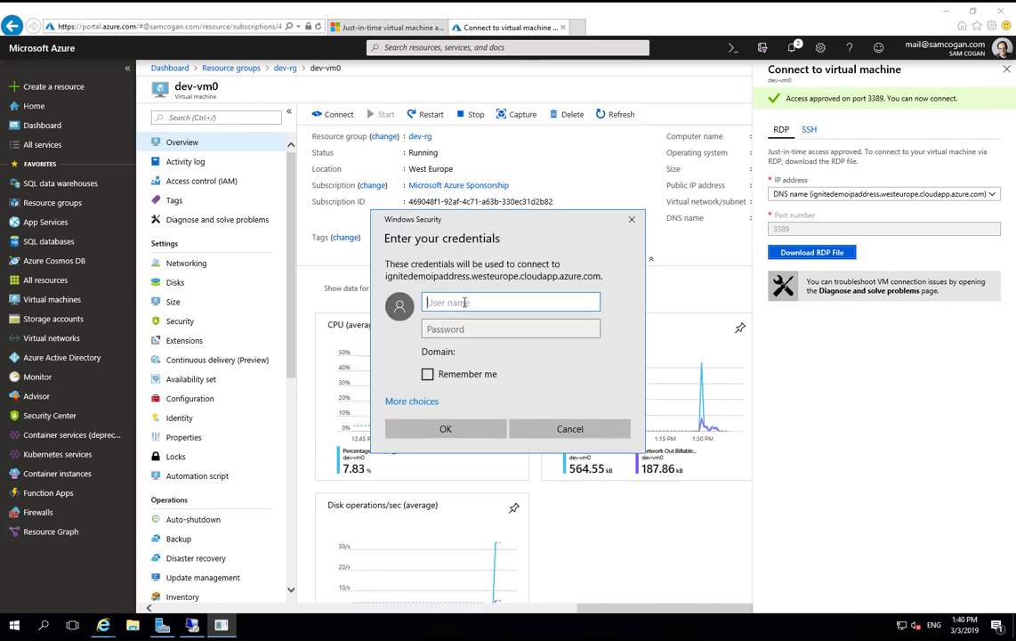
pyautogui.write('demoadmin')
pyautogui.press('Tab')
pyautogui.write('**********')
pyautogui.press('Return')
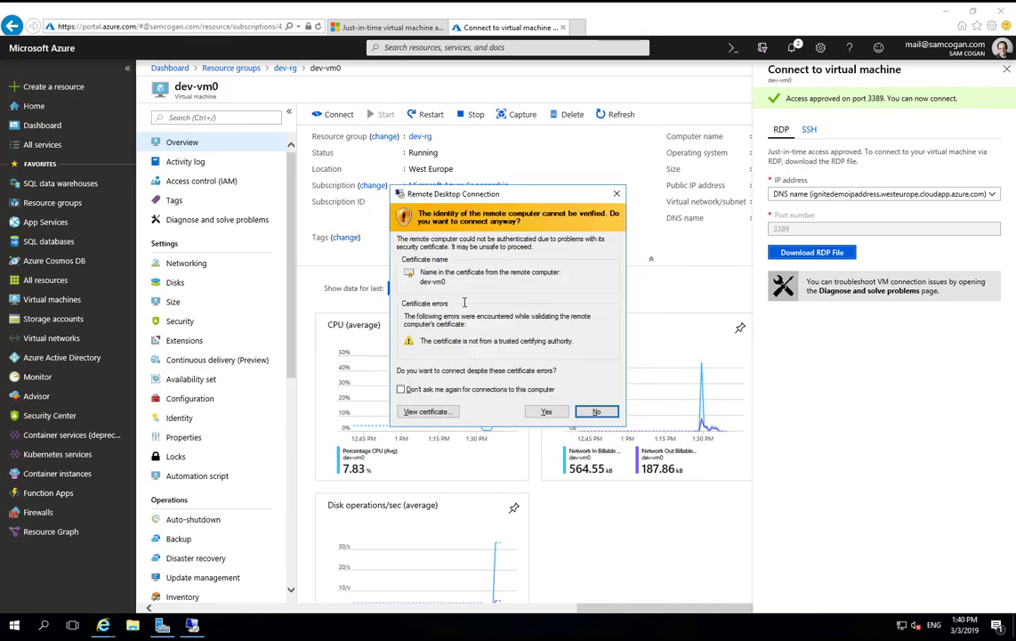
pyautogui.click(546, 411)
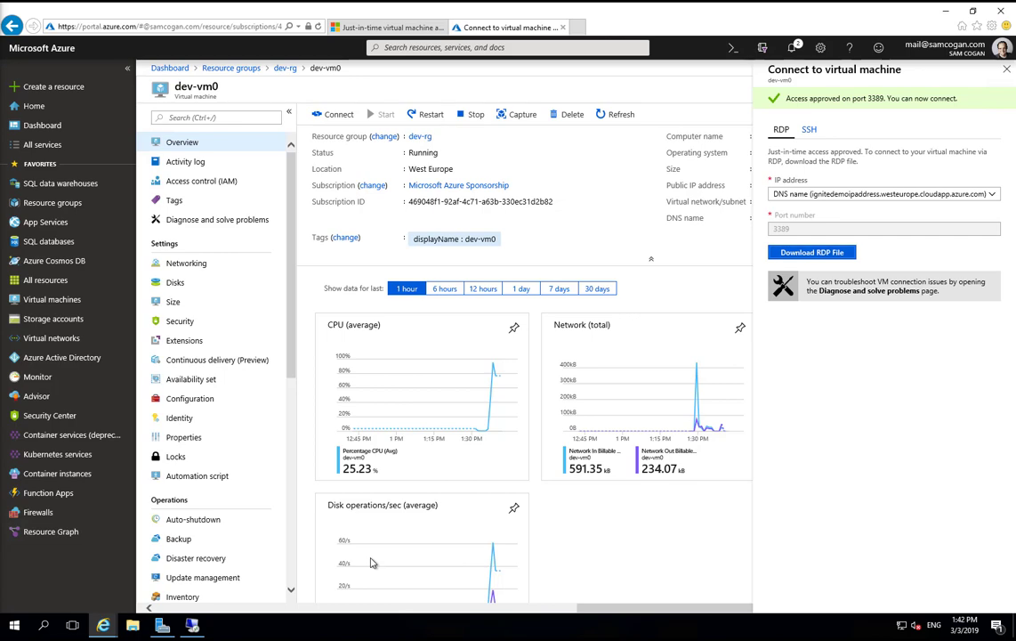
# Open dev-vm0's just-in-time access configuration from the configured VMs in Security Center.
pyautogui.click(68, 418)
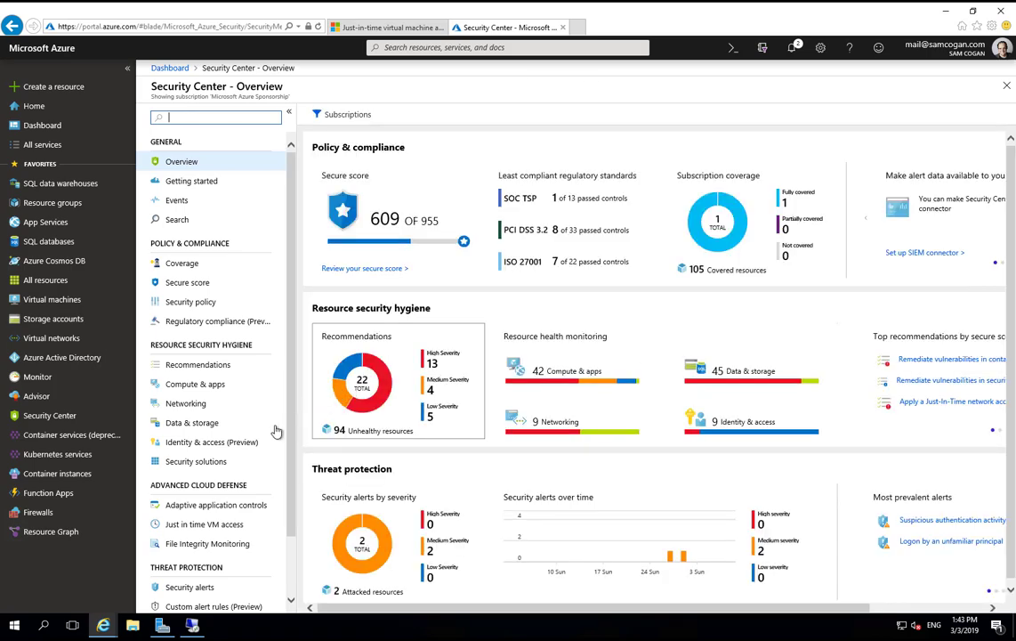
pyautogui.scroll(-1, 260, 435)
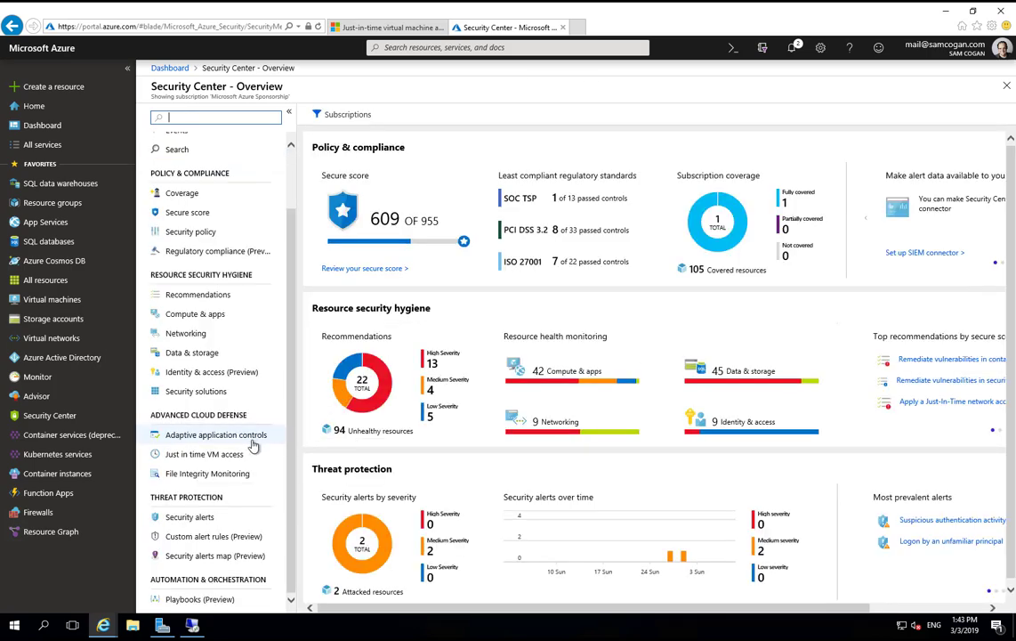
pyautogui.click(218, 454)
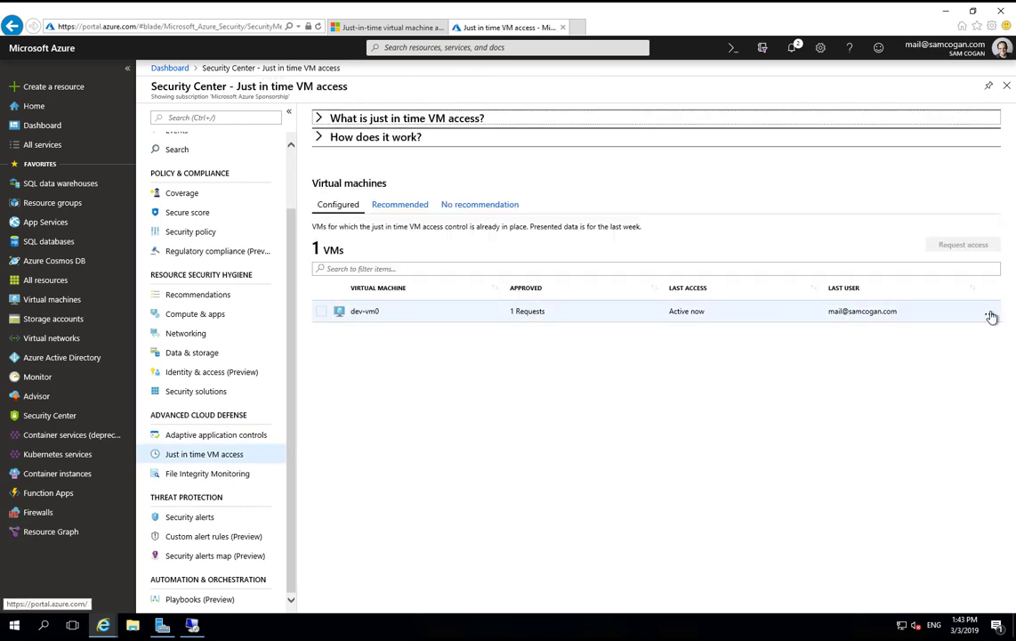
pyautogui.click(990, 313)
pyautogui.click(879, 353)
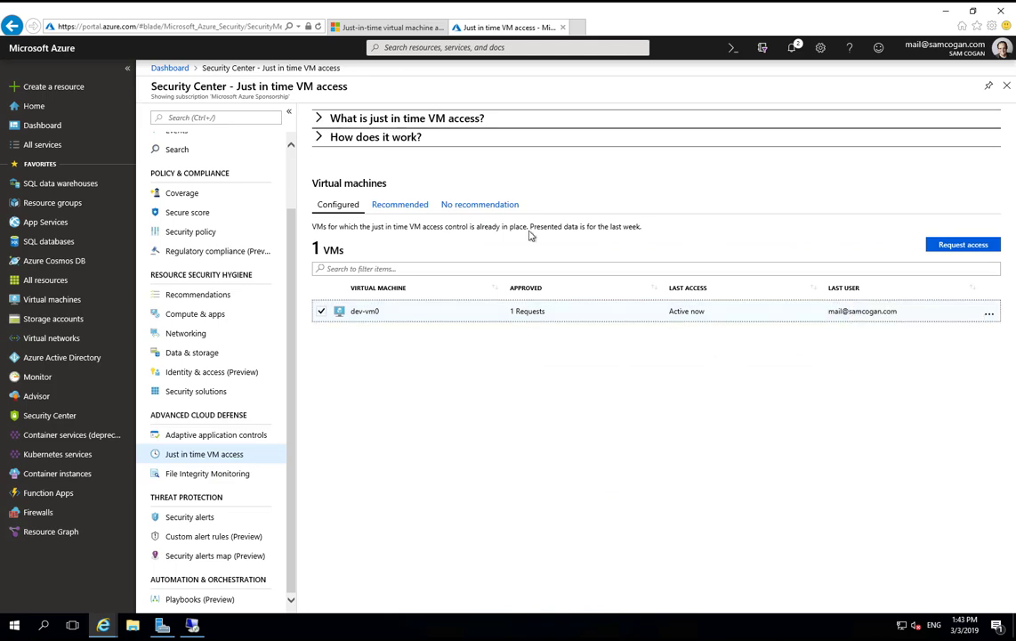
# Open the port 3389 rule and try to shorten its maximum request time.
pyautogui.click(464, 188)
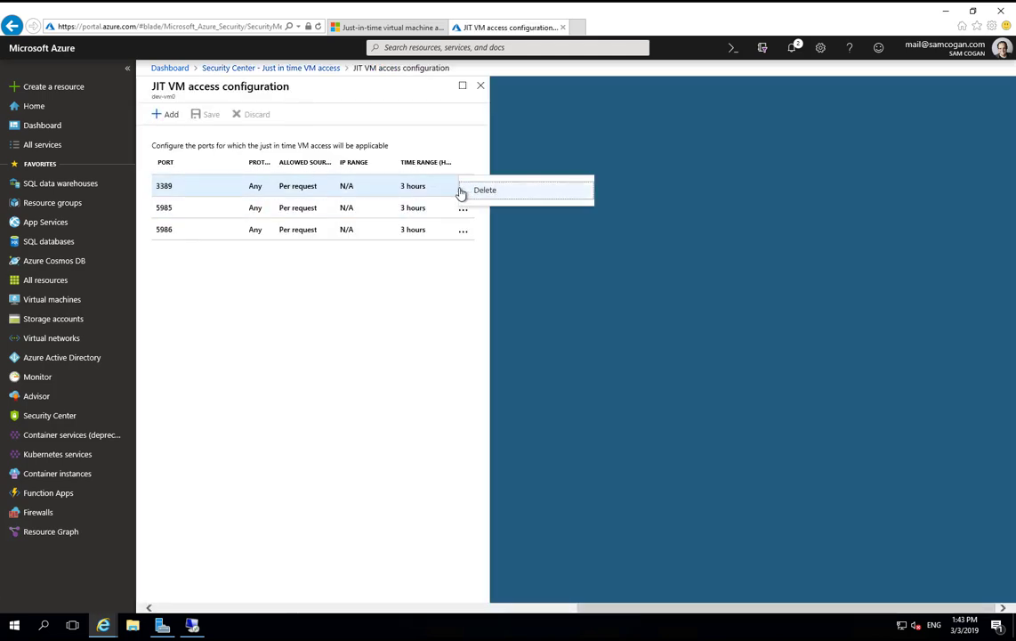
pyautogui.click(381, 187)
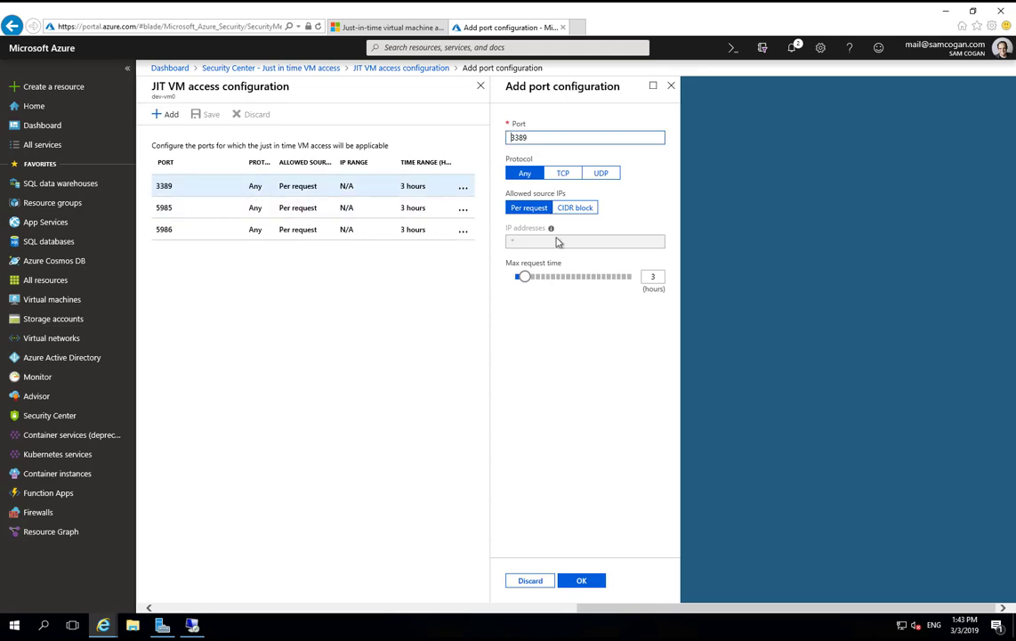
pyautogui.moveTo(522, 279); pyautogui.dragTo(514, 278)
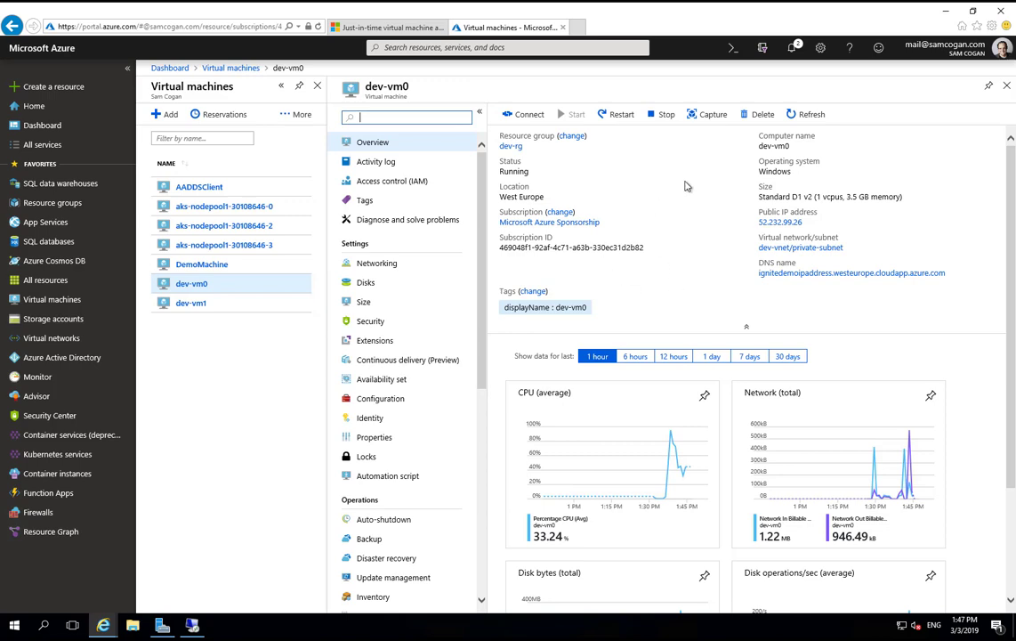
# Start a just-in-time access request for dev-vm0 in Security Center and turn on ports 5985 and 5986.
pyautogui.click(44, 418)
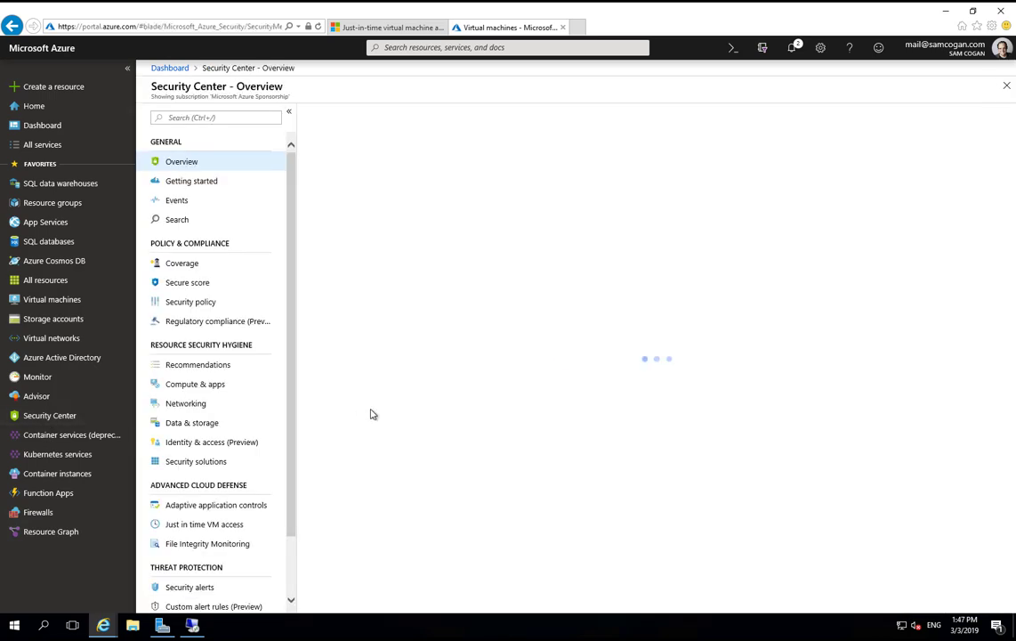
pyautogui.click(205, 525)
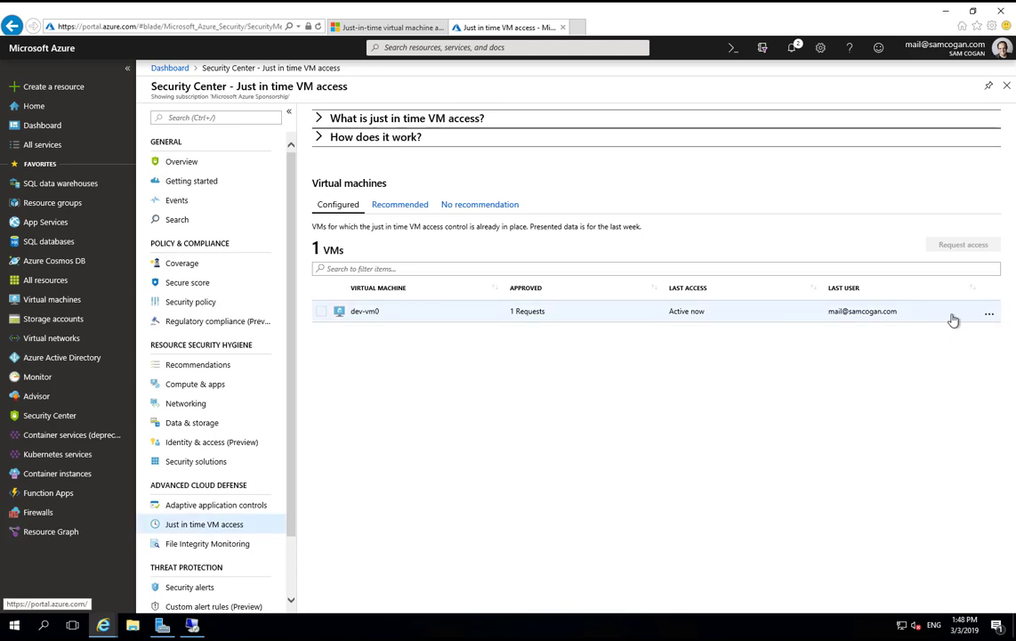
pyautogui.click(455, 309)
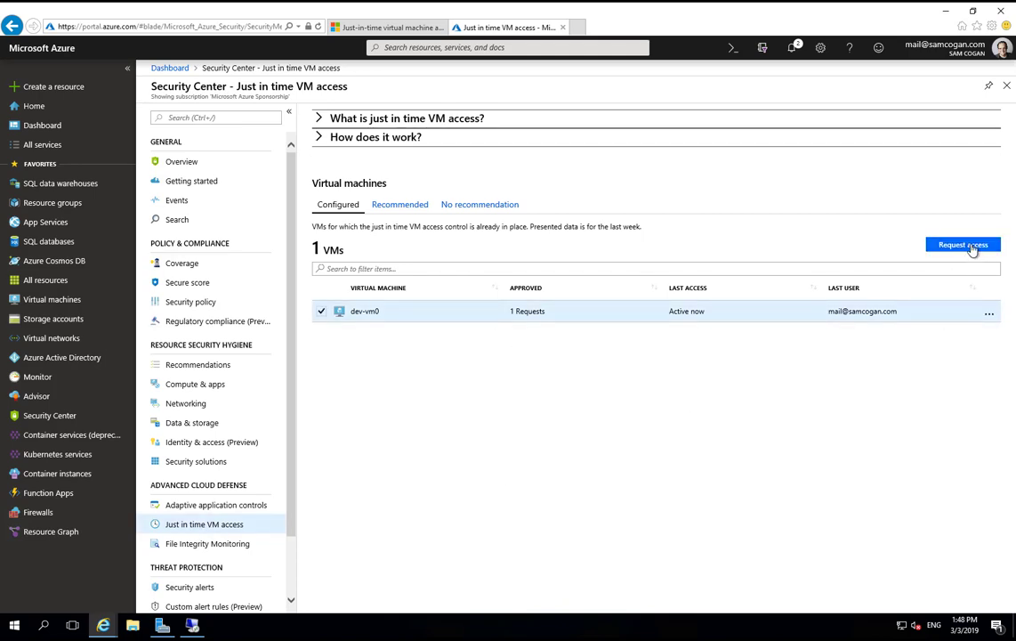
pyautogui.click(968, 245)
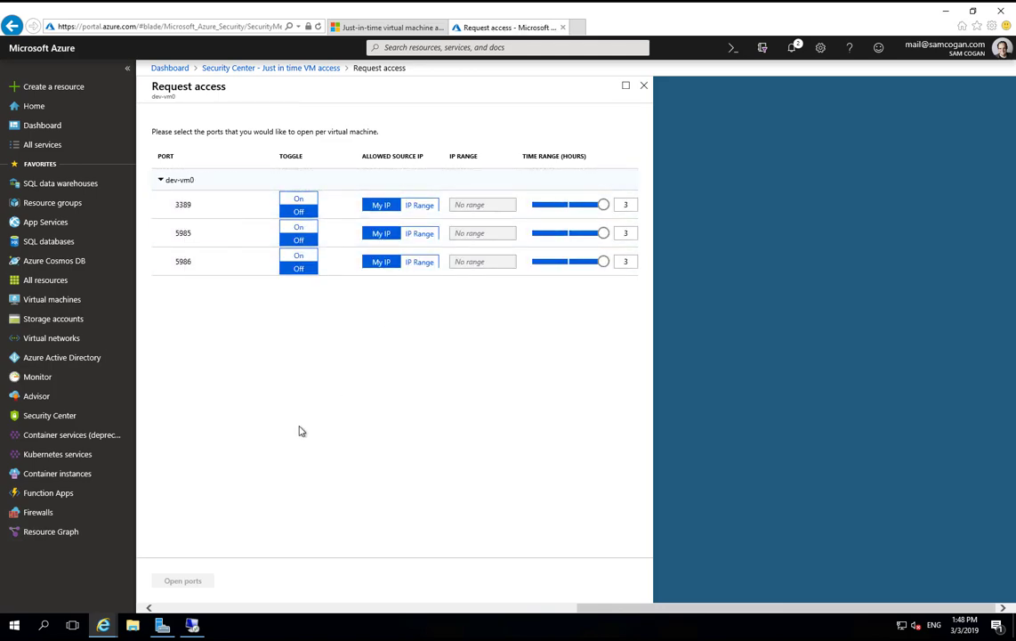
pyautogui.click(298, 256)
pyautogui.click(298, 227)
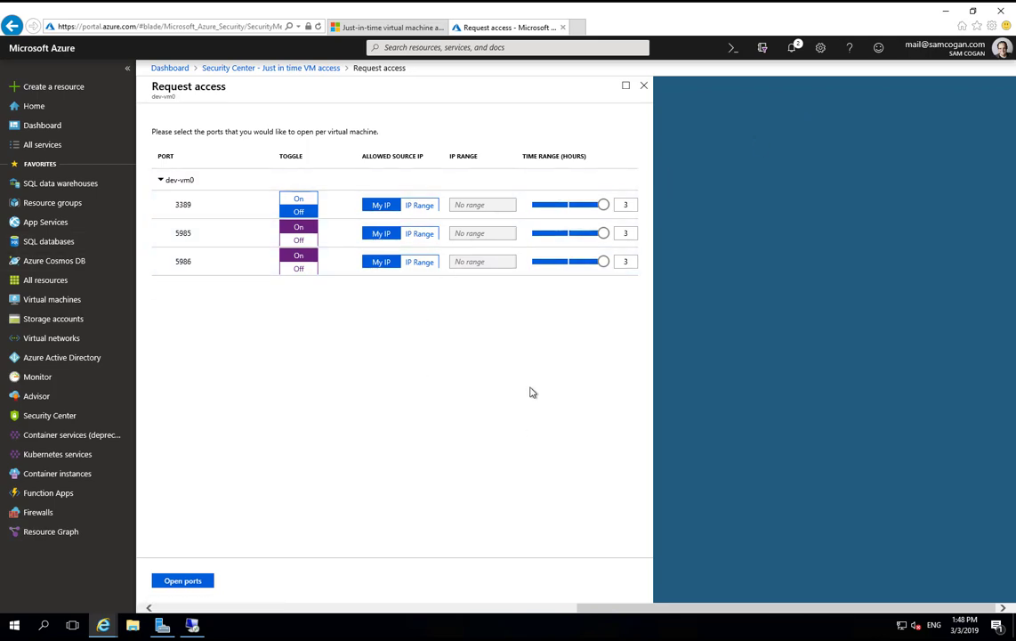
# Submit dev-vm0's access request to open ports 5985 and 5986 for 3 hours from the current IP.
pyautogui.click(182, 581)
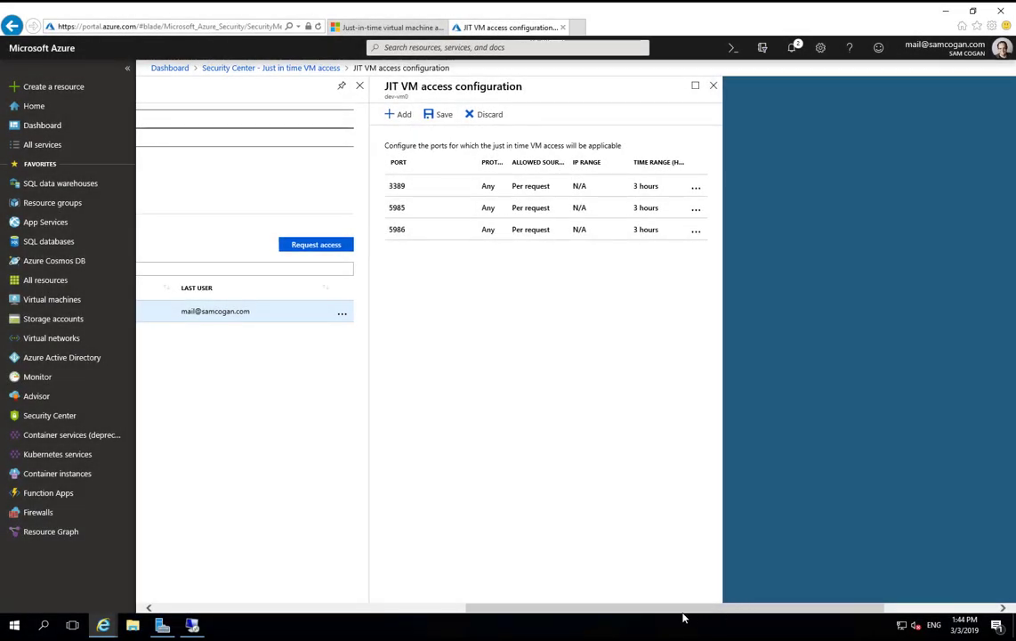
# Open dev-vm0's activity log from the configured just-in-time VMs list.
pyautogui.moveTo(696, 614); pyautogui.dragTo(463, 623)
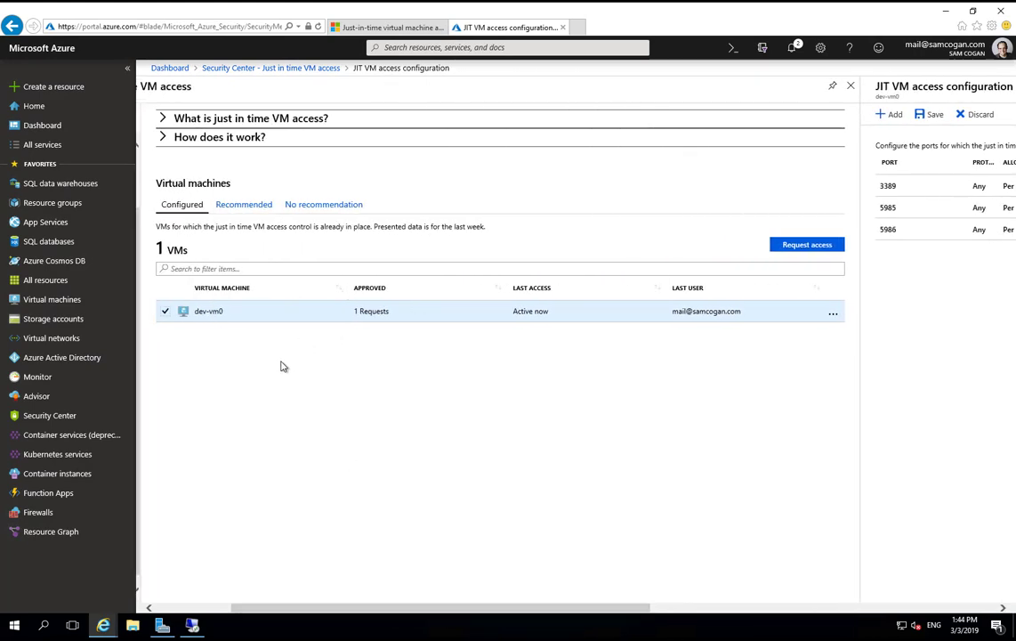
pyautogui.click(832, 319)
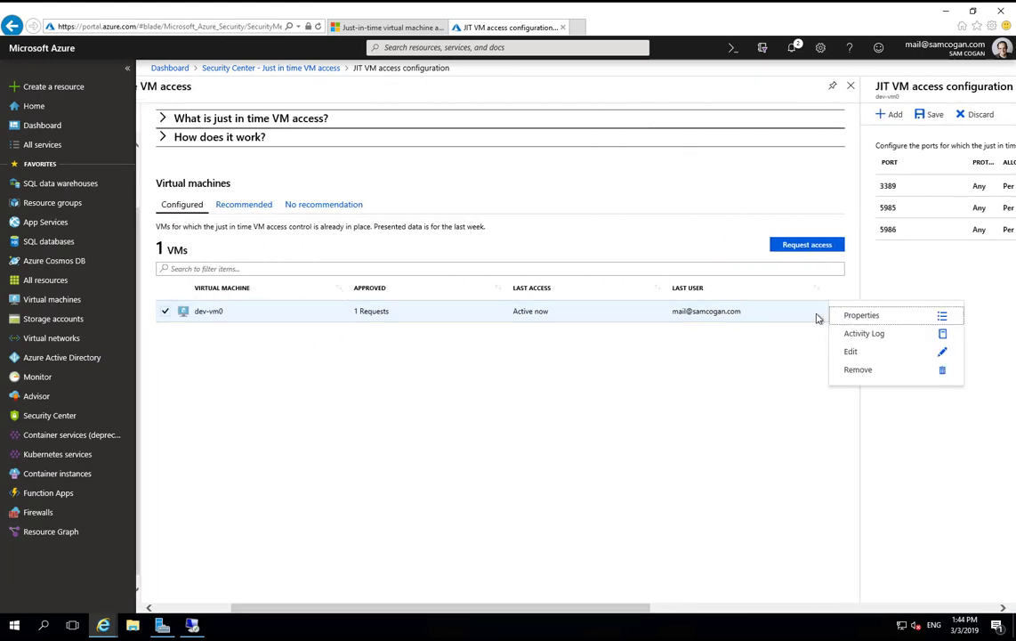
pyautogui.click(866, 334)
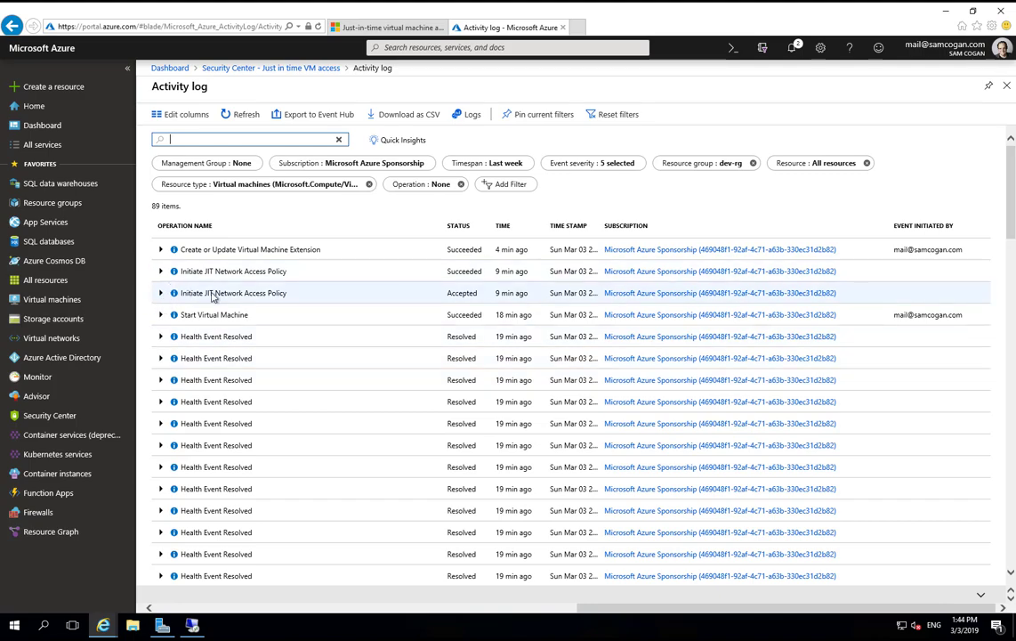
# Expand both Initiate JIT Network Access Policy operations and open the nested policy event under the succeeded one.
pyautogui.click(159, 296)
pyautogui.scroll(-1, 159, 302)
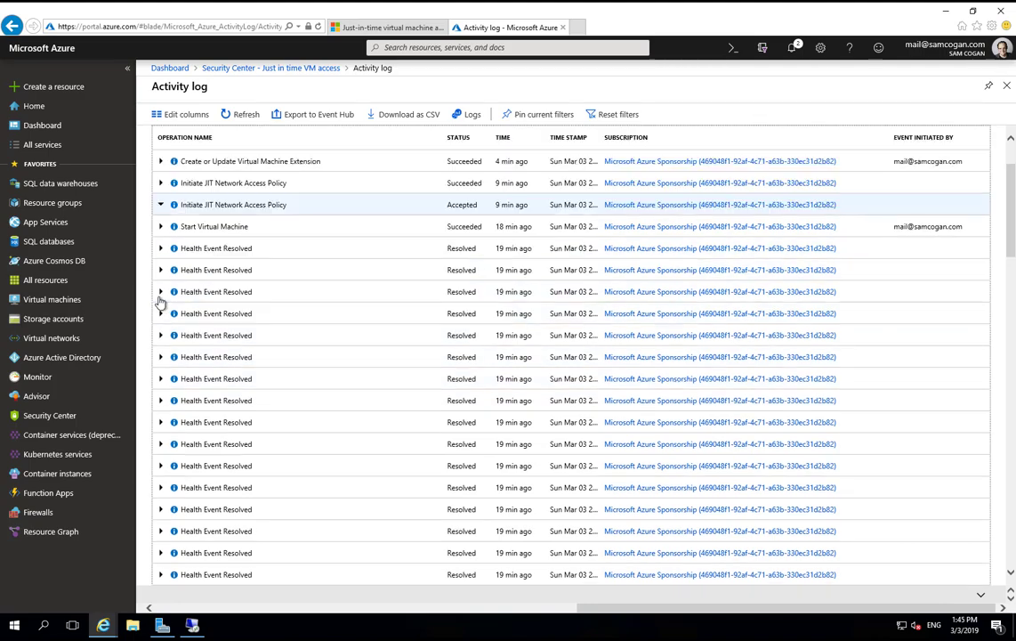
pyautogui.click(158, 185)
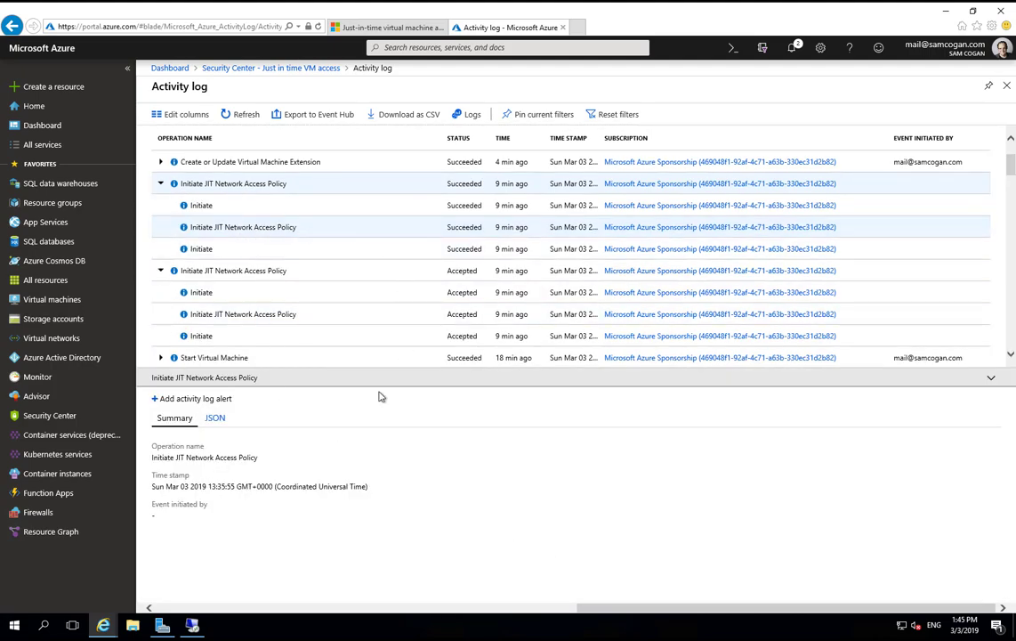
# Show the policy event's JSON and examine its properties block for the requesting user and target VM details.
pyautogui.click(214, 417)
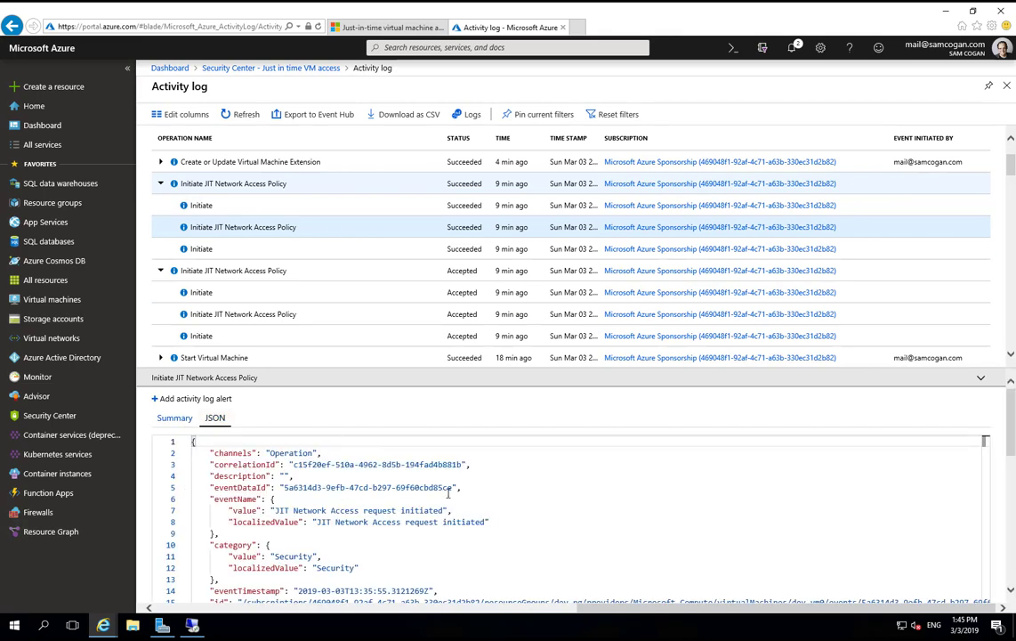
pyautogui.scroll(-8, 397, 522)
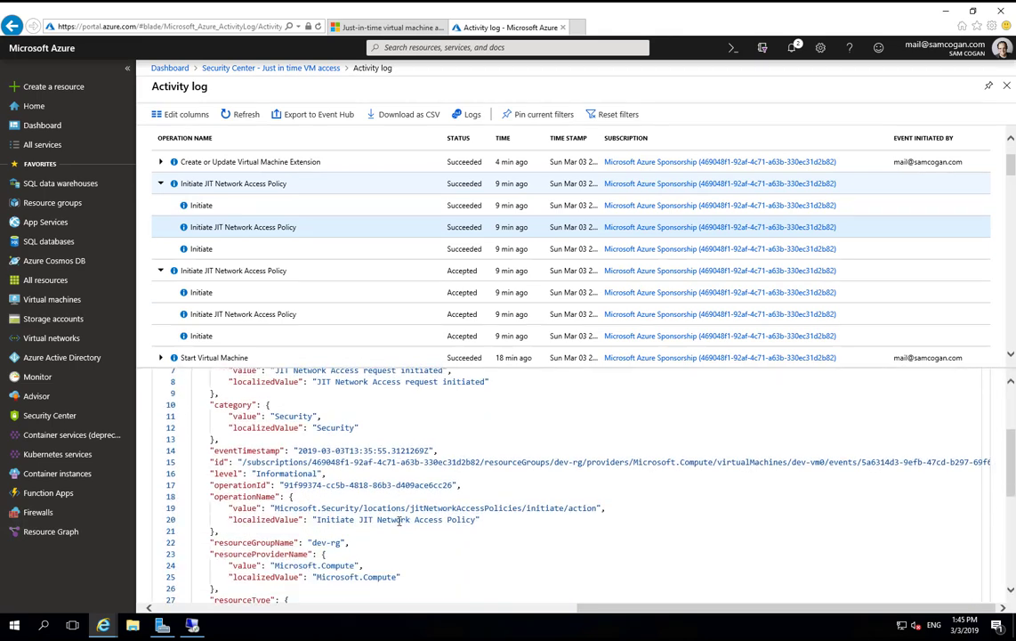
pyautogui.scroll(-3, 397, 521)
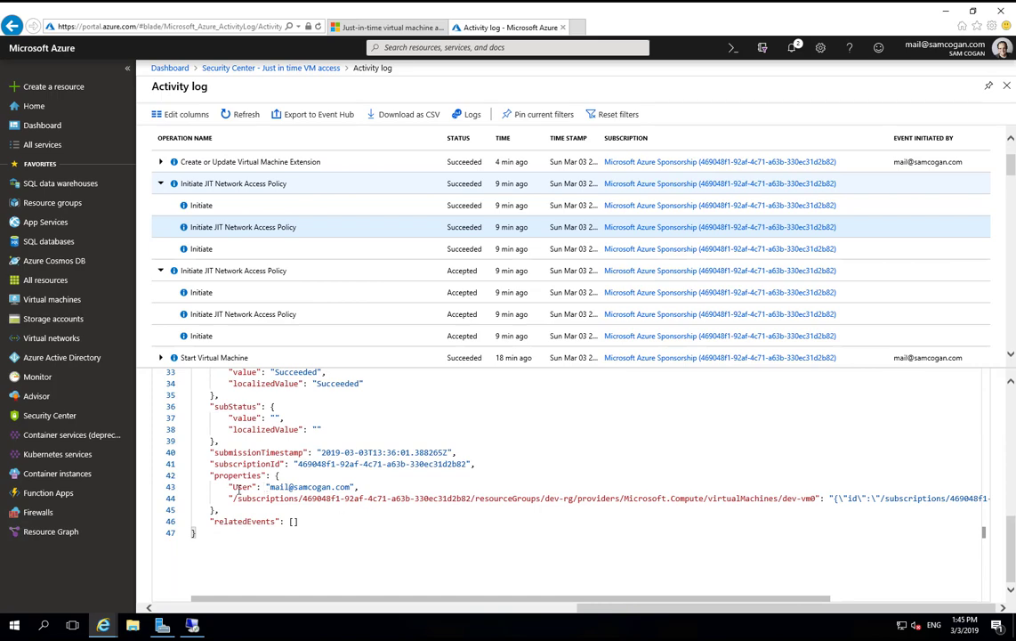
pyautogui.moveTo(230, 487); pyautogui.dragTo(840, 506)
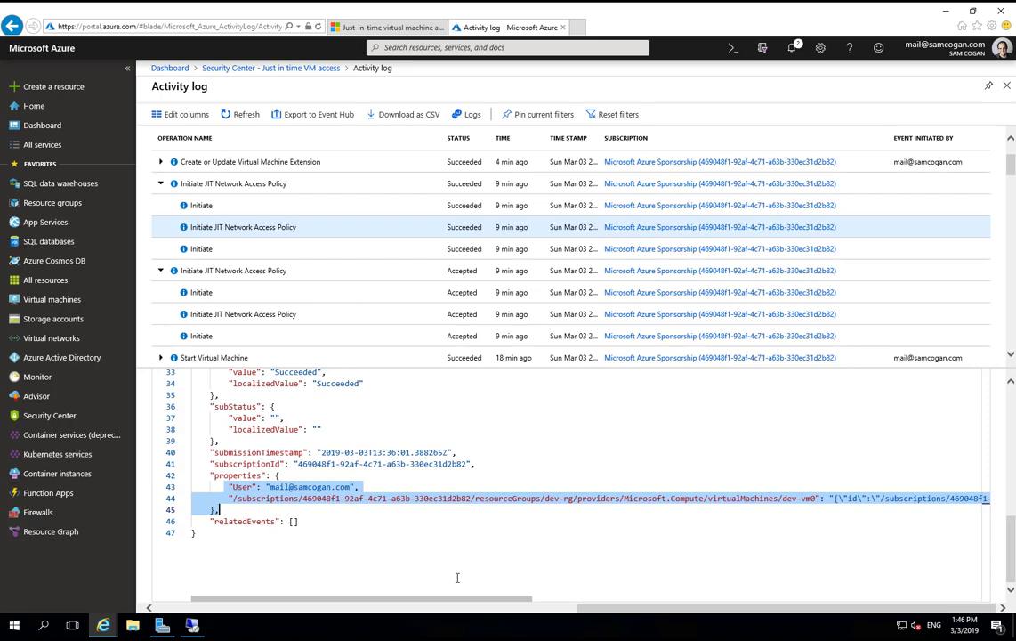
pyautogui.scroll(2, 457, 576)
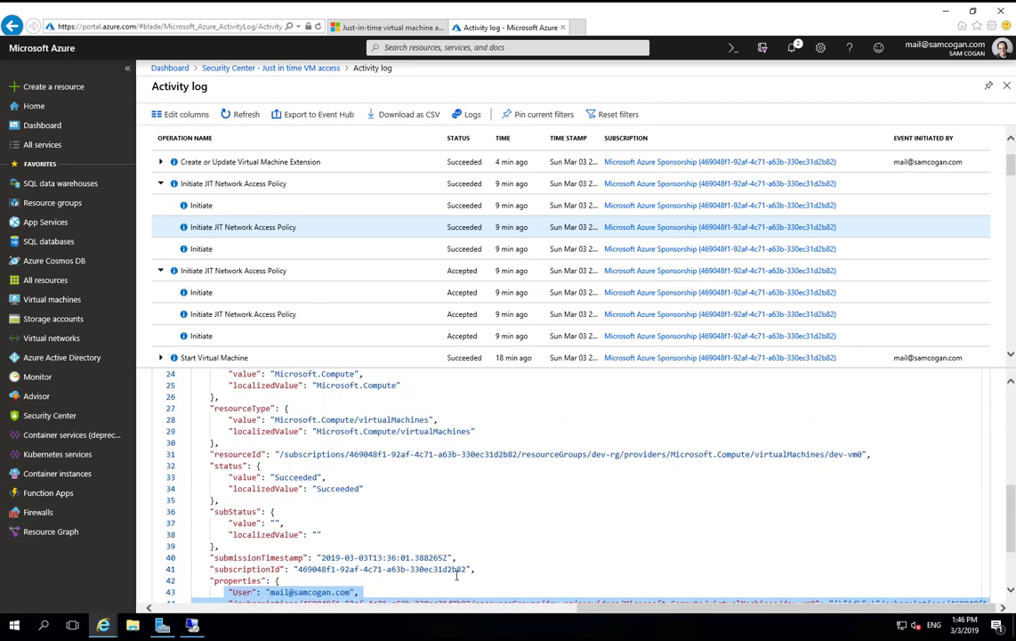